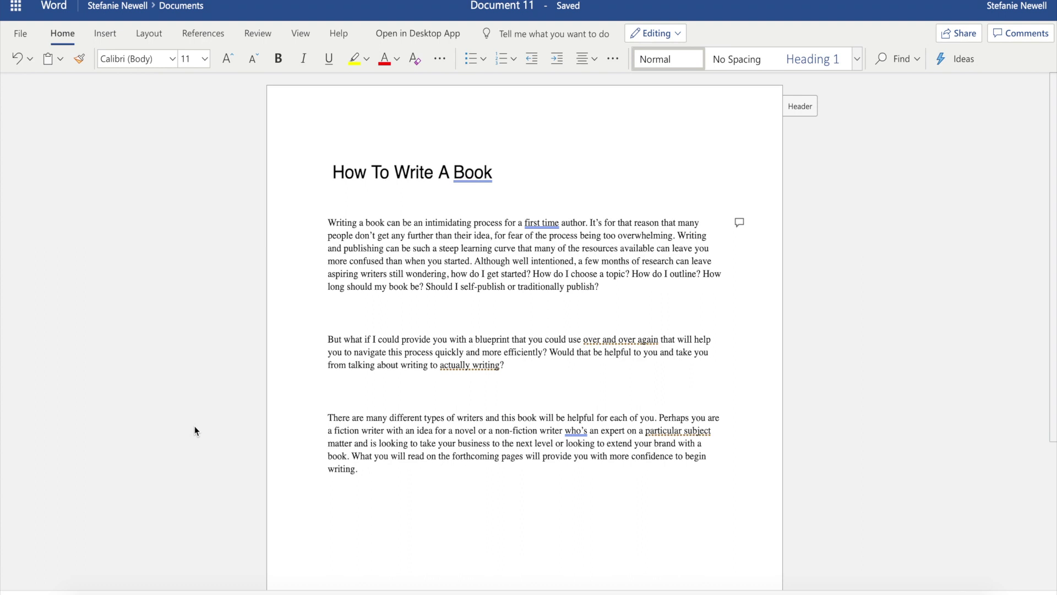
# Select the three body paragraphs of 'How To Write A Book' and view them in Immersive Reader
pyautogui.click(300, 33)
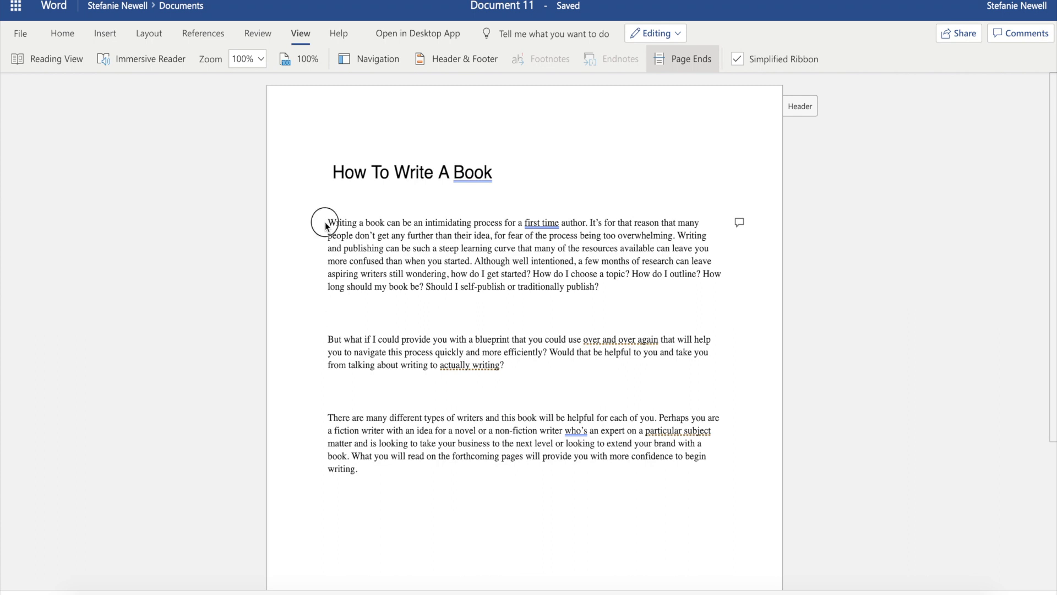
pyautogui.moveTo(325, 223); pyautogui.dragTo(385, 469)
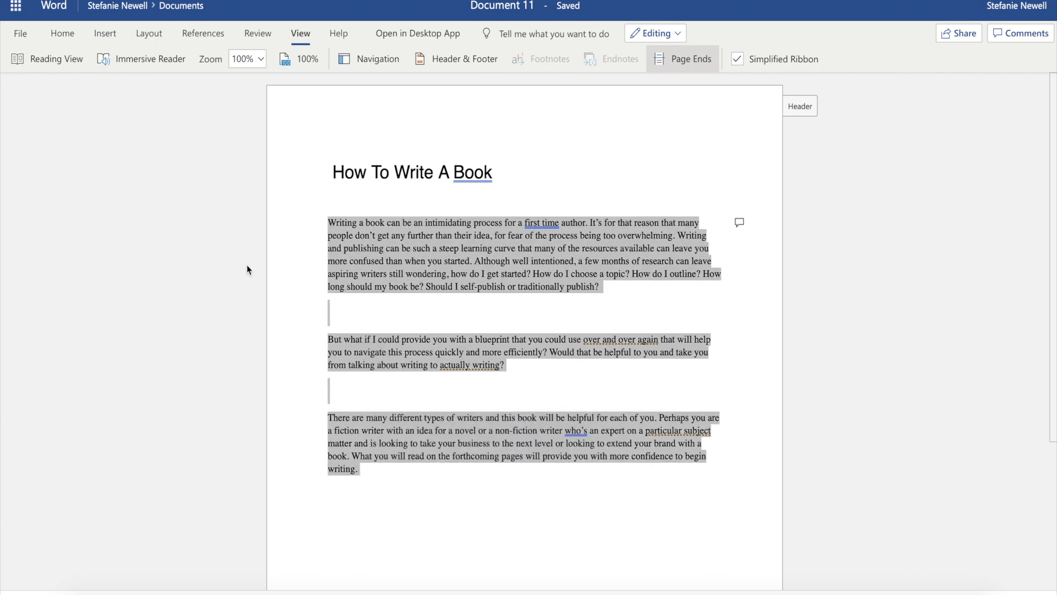
pyautogui.click(163, 58)
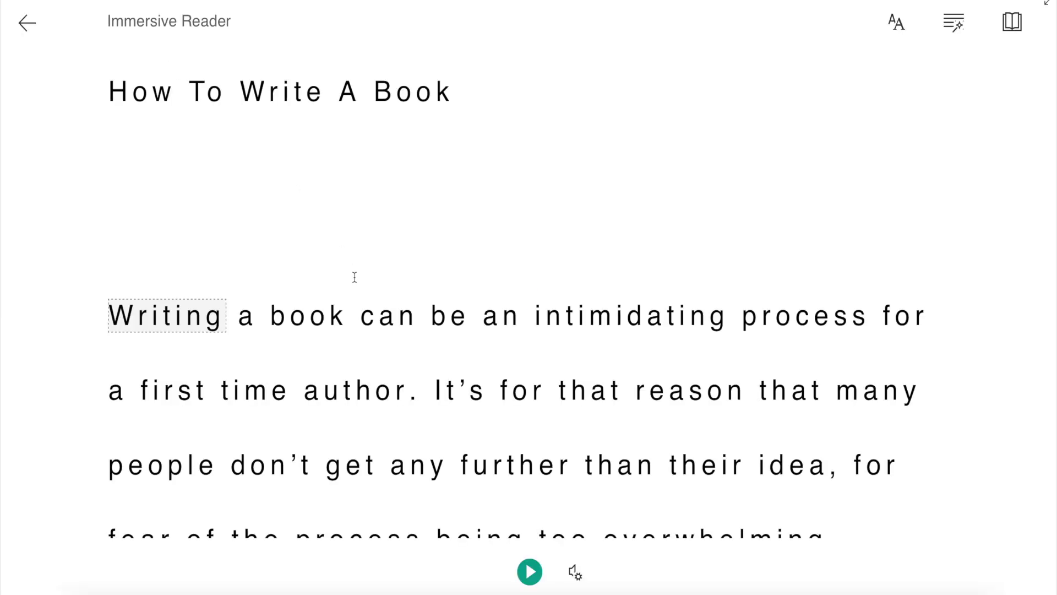
# Raise the read-aloud voice speed to 1.25 and start reading the text aloud
pyautogui.click(575, 574)
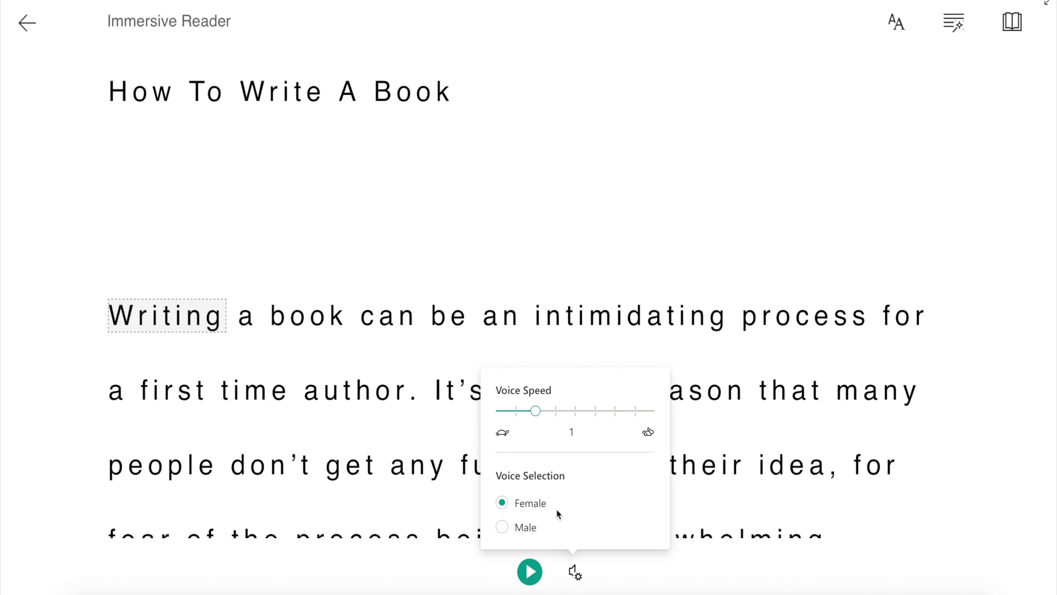
pyautogui.click(536, 413)
pyautogui.moveTo(536, 414); pyautogui.dragTo(549, 411)
pyautogui.click(571, 575)
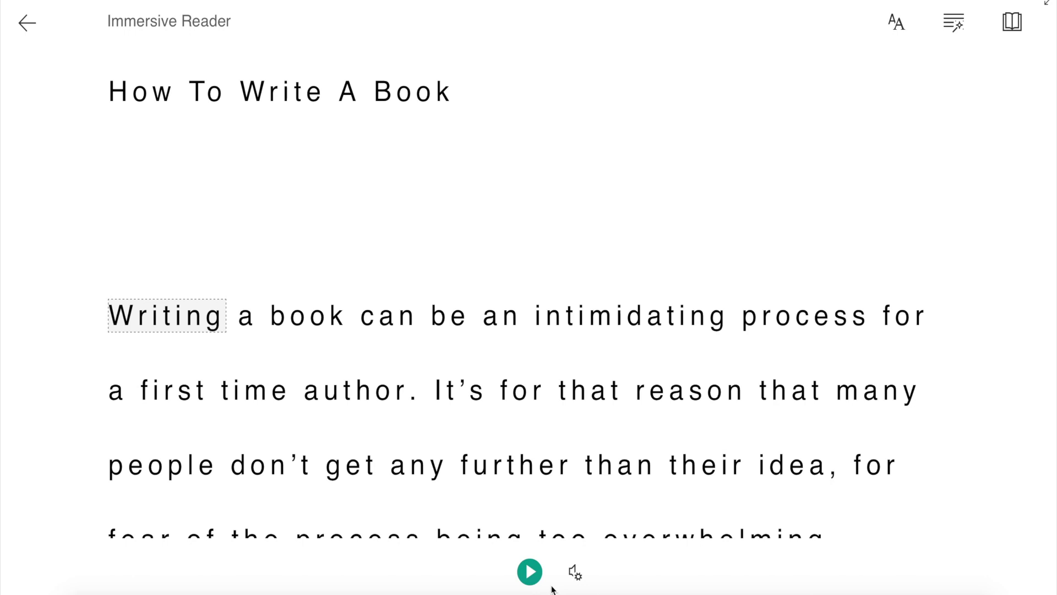
pyautogui.click(530, 571)
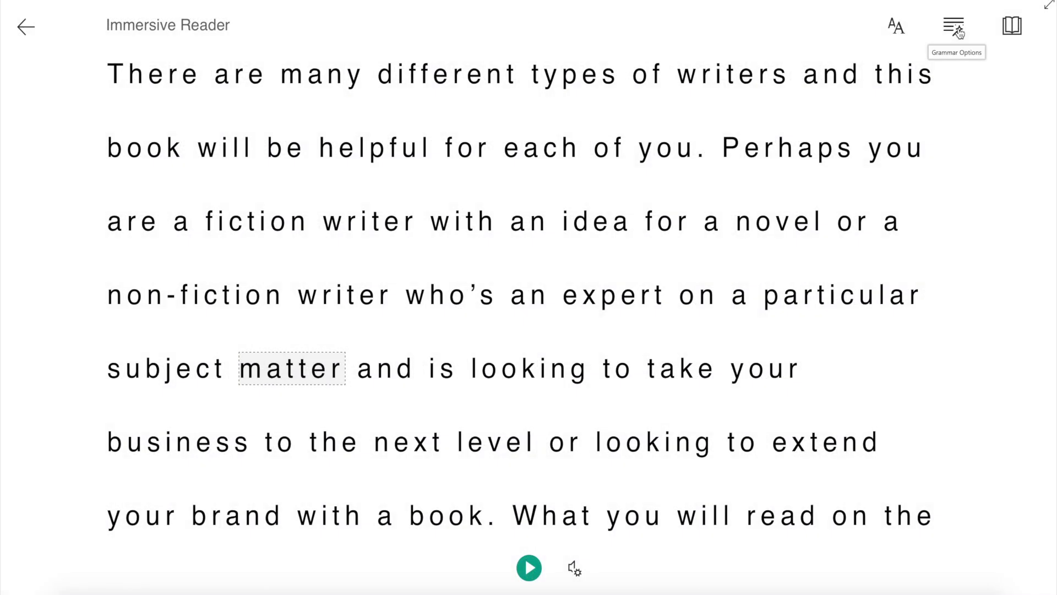
# Highlight nouns purple, verbs red, adjectives green and adverbs gold in the Immersive Reader text
pyautogui.click(959, 33)
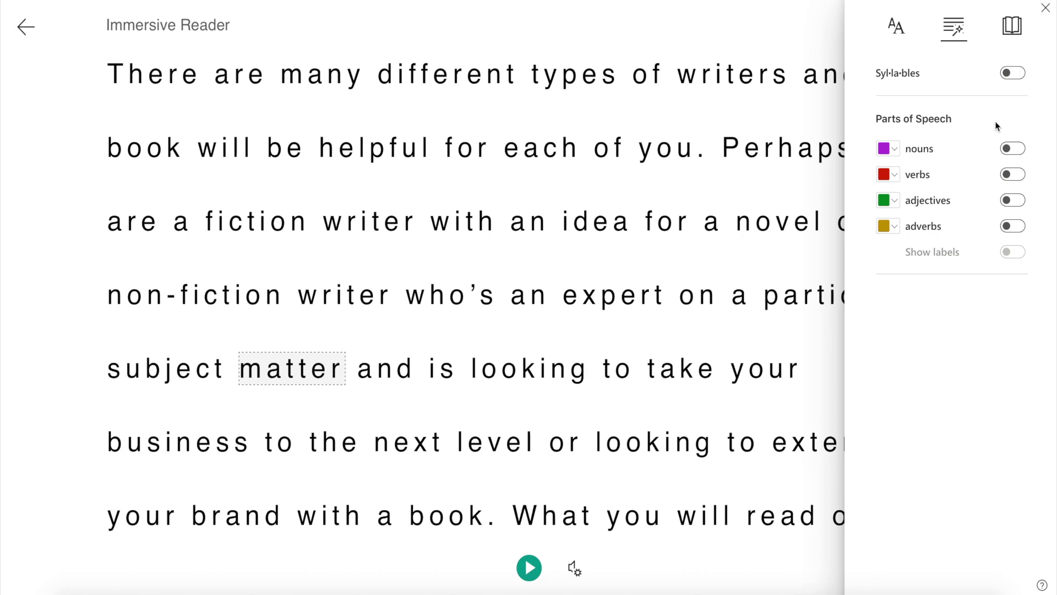
pyautogui.click(1015, 148)
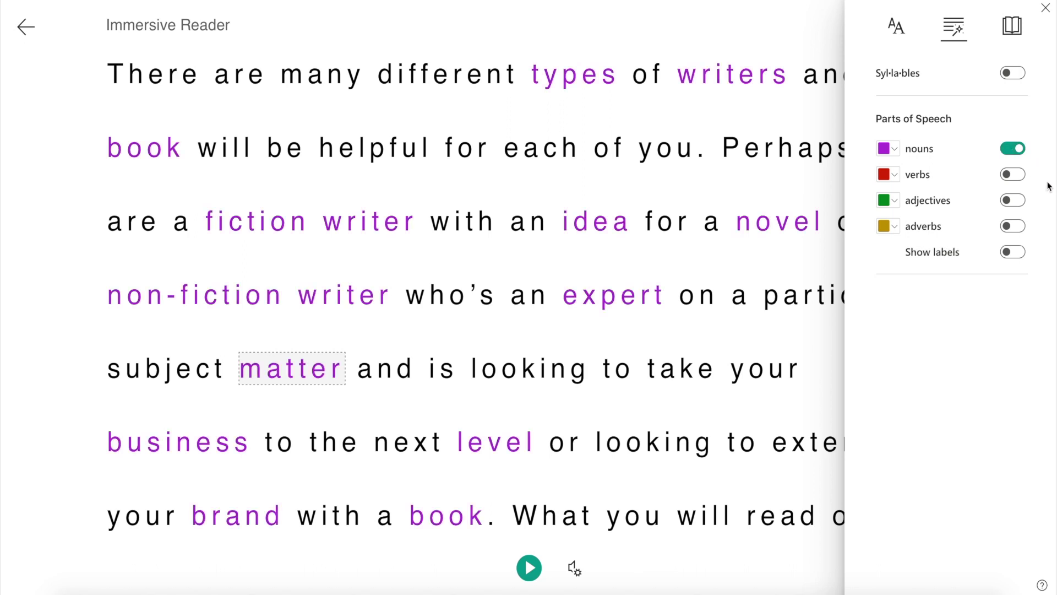
pyautogui.click(1018, 174)
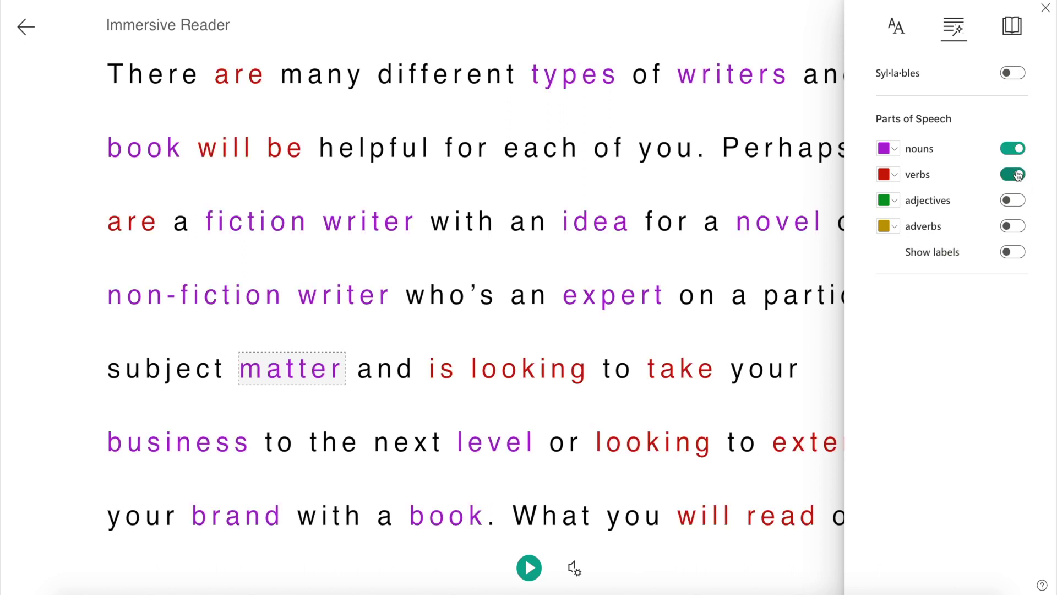
pyautogui.click(1019, 200)
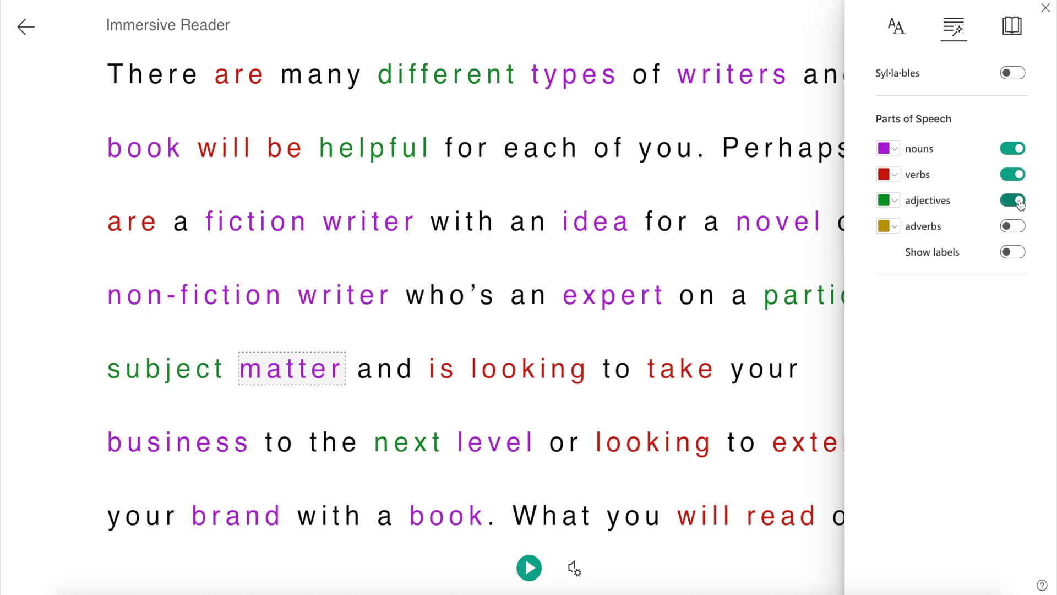
pyautogui.click(1015, 228)
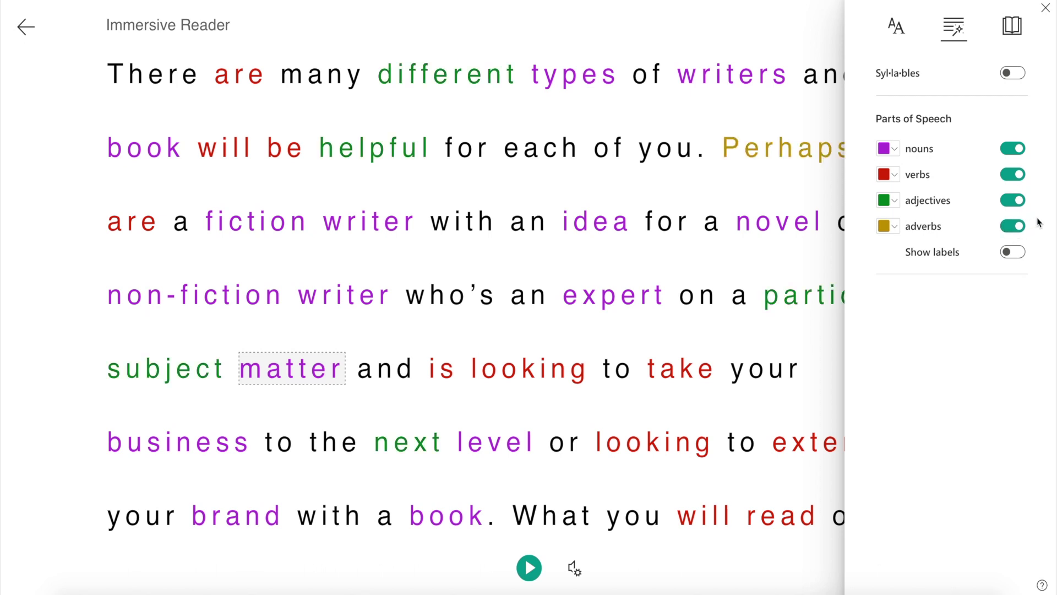
# Open the Translate language list in Reading Preferences and scroll through the available languages
pyautogui.click(1015, 25)
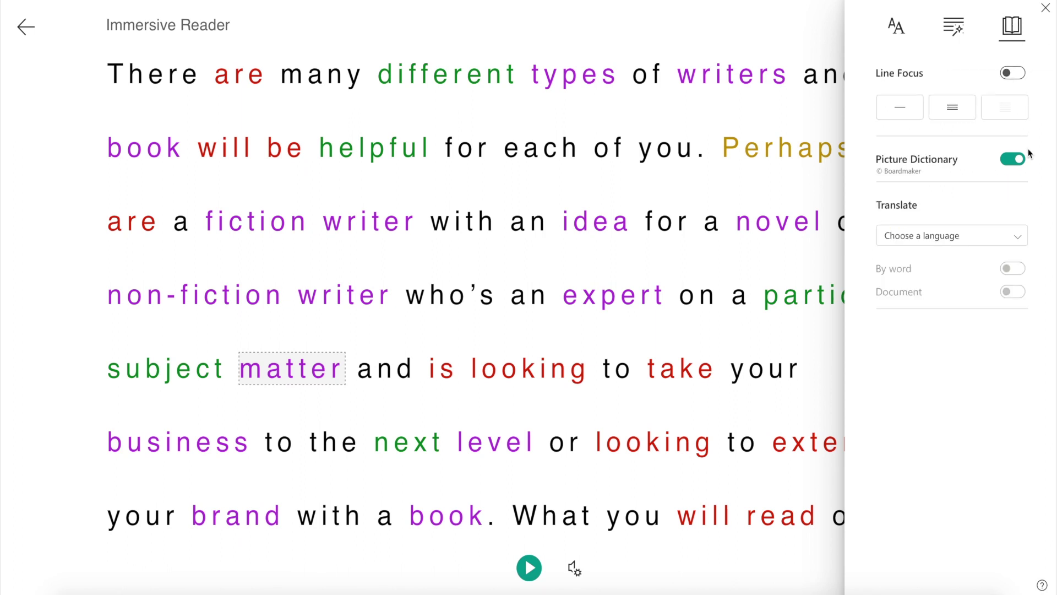
pyautogui.click(1027, 240)
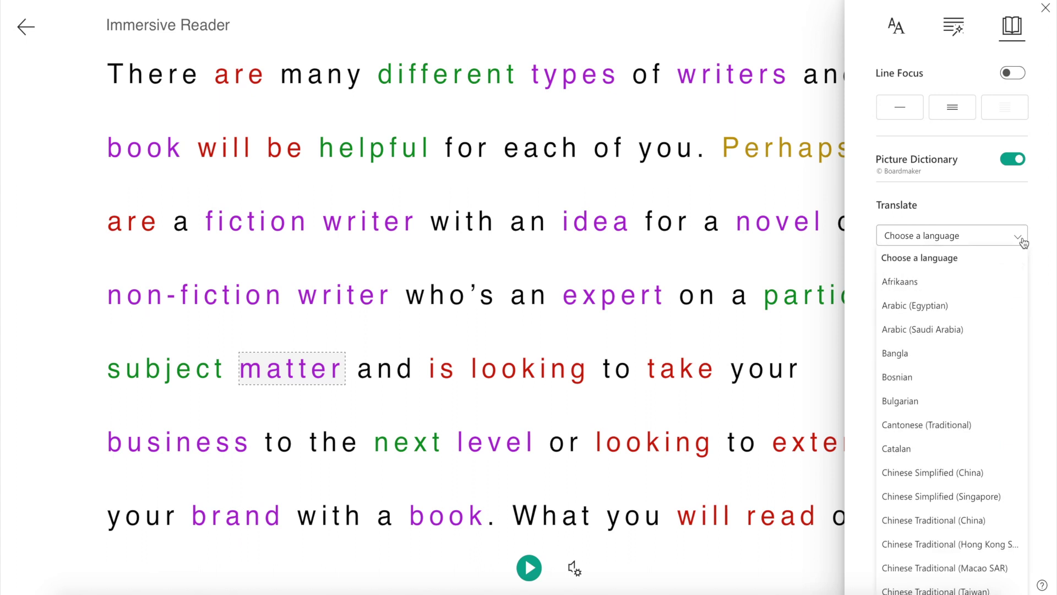
pyautogui.scroll(-5, 1019, 313)
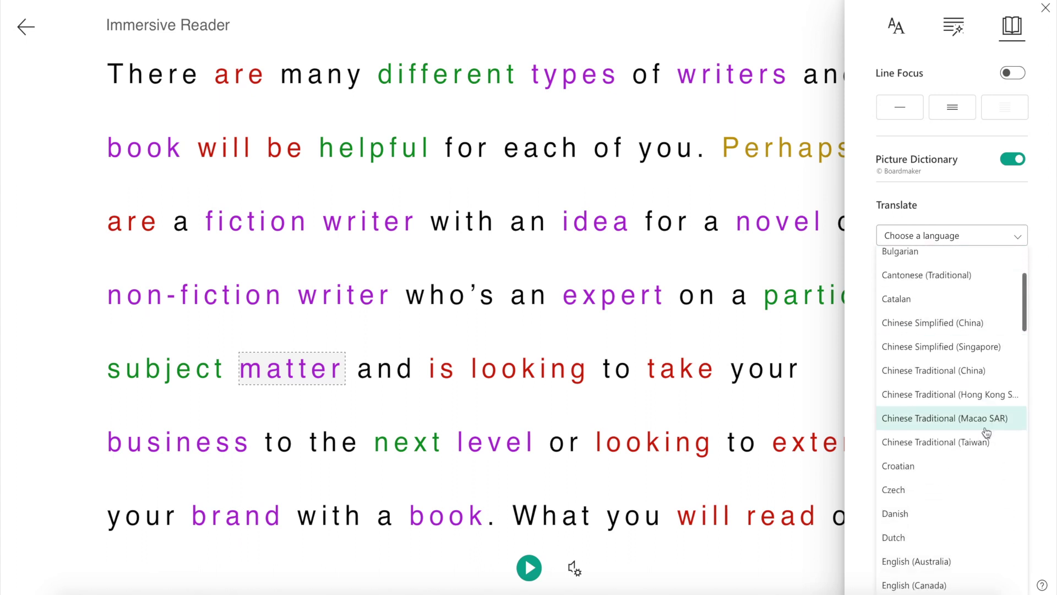
pyautogui.scroll(-3, 991, 418)
pyautogui.scroll(-6, 986, 443)
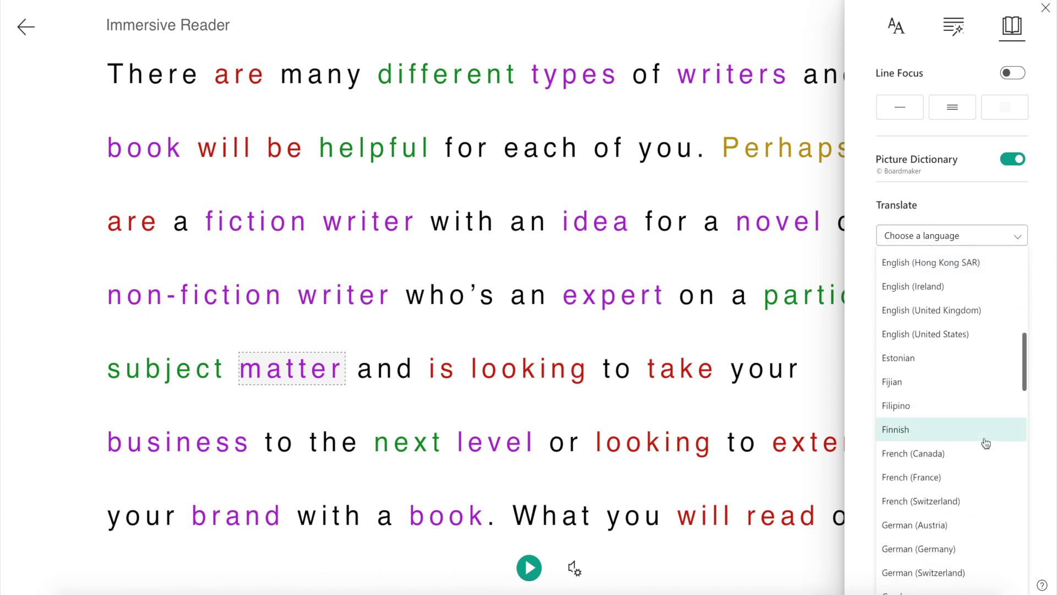
pyautogui.scroll(-6, 986, 443)
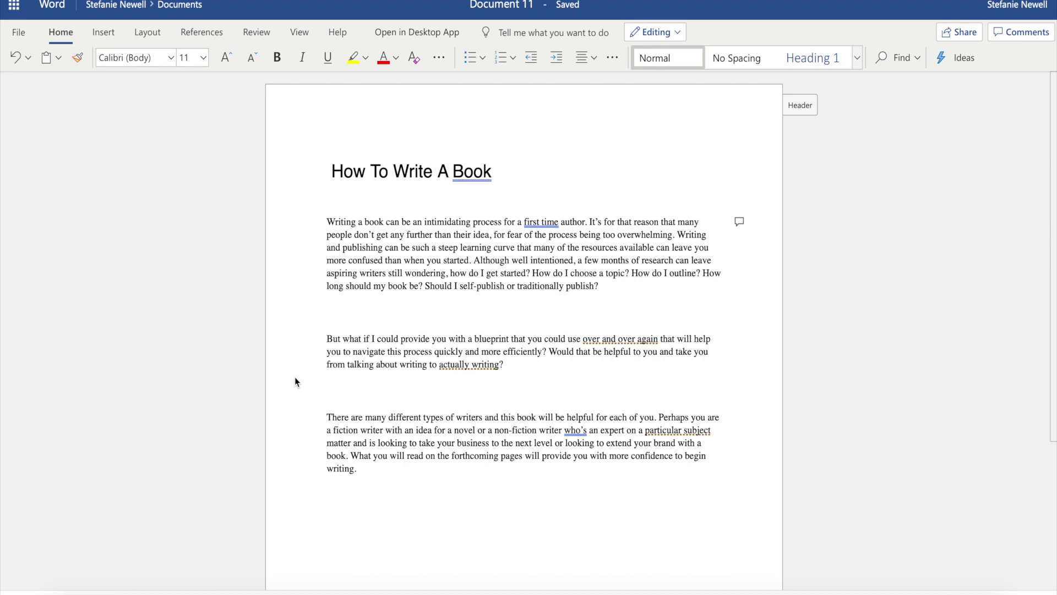
# Run Spelling & Grammar from the Review tab and ignore the flag on 'Book'
pyautogui.click(251, 36)
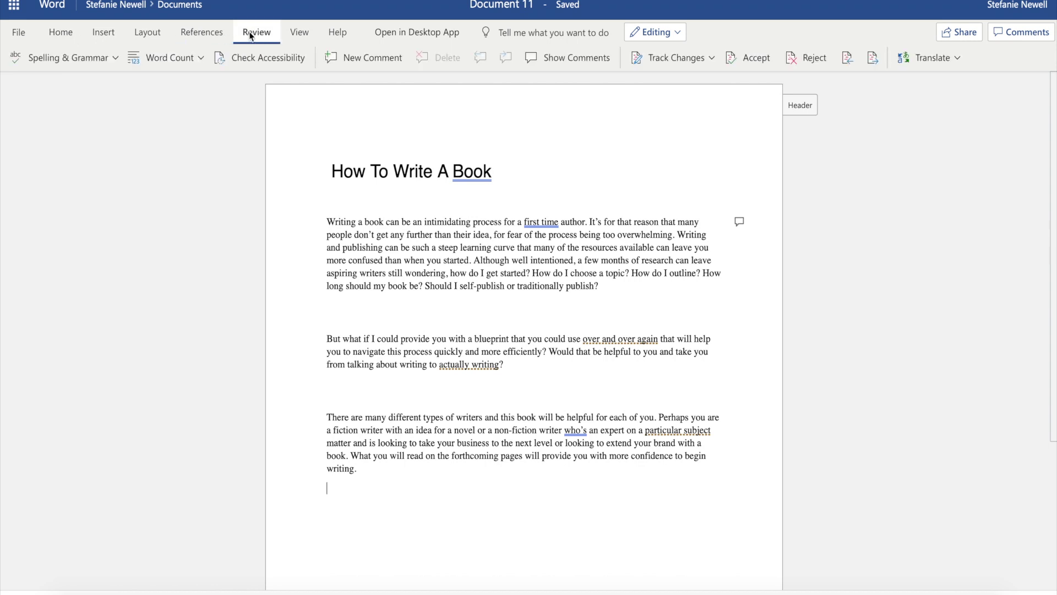
pyautogui.click(88, 59)
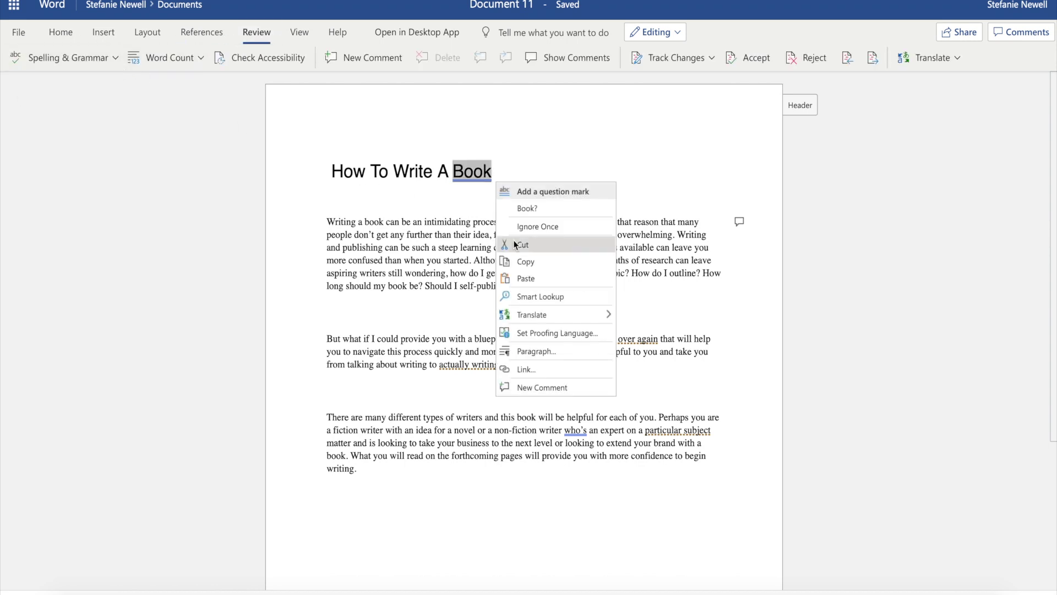
pyautogui.click(560, 227)
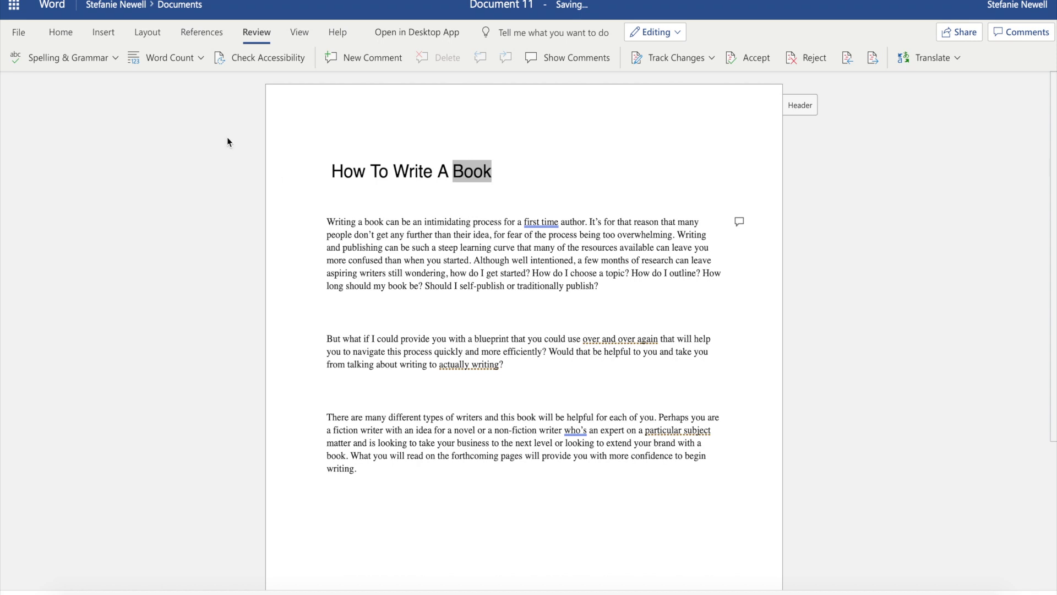
# Accept the hyphenated 'first-time' suggestion and move on to the flagged 'over and over again'
pyautogui.click(83, 59)
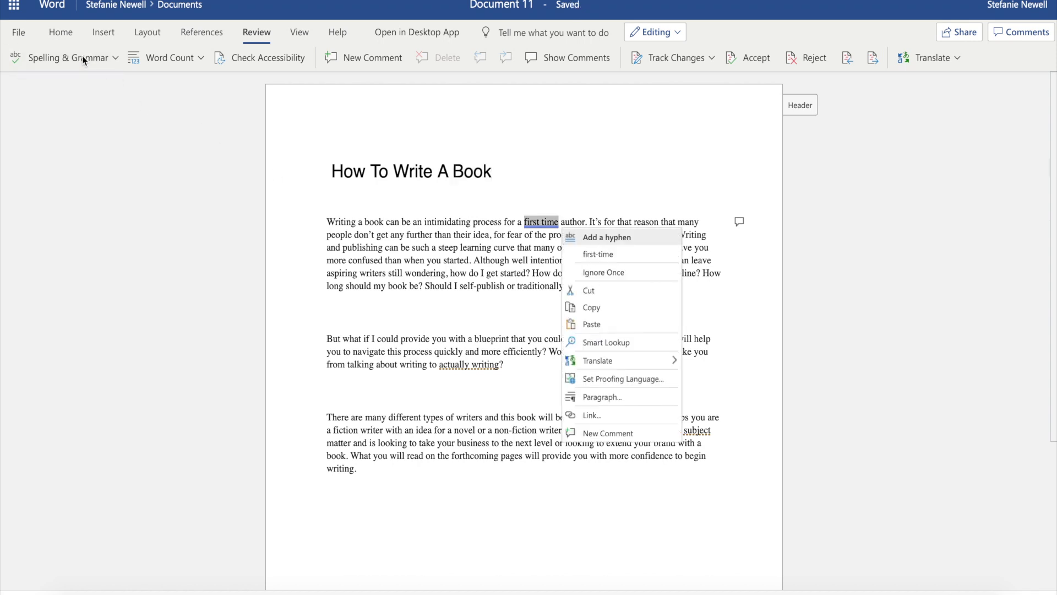
pyautogui.click(588, 256)
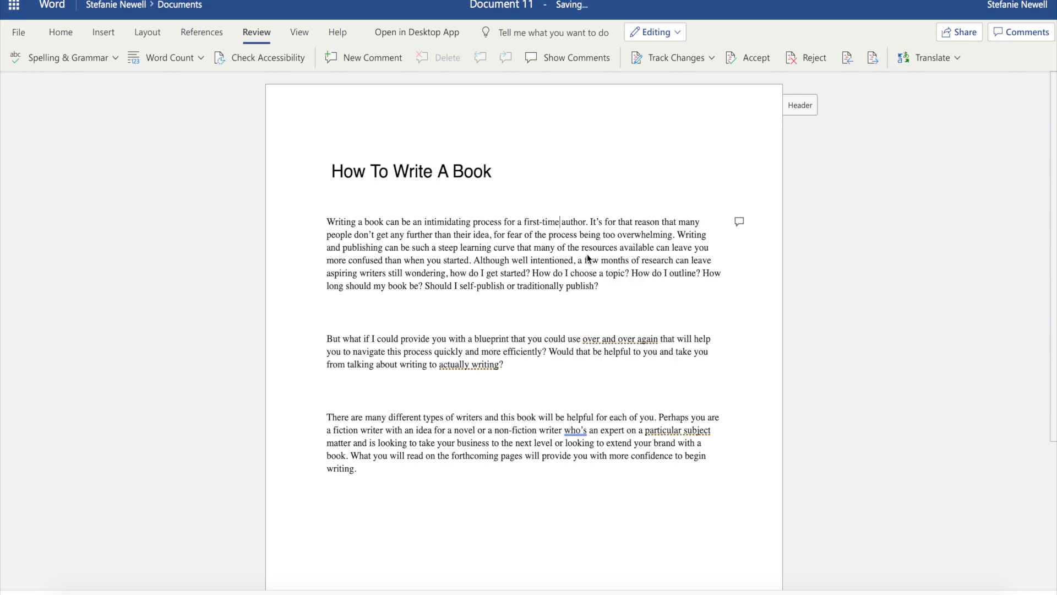
pyautogui.scroll(-1, 611, 301)
pyautogui.scroll(-2, 611, 301)
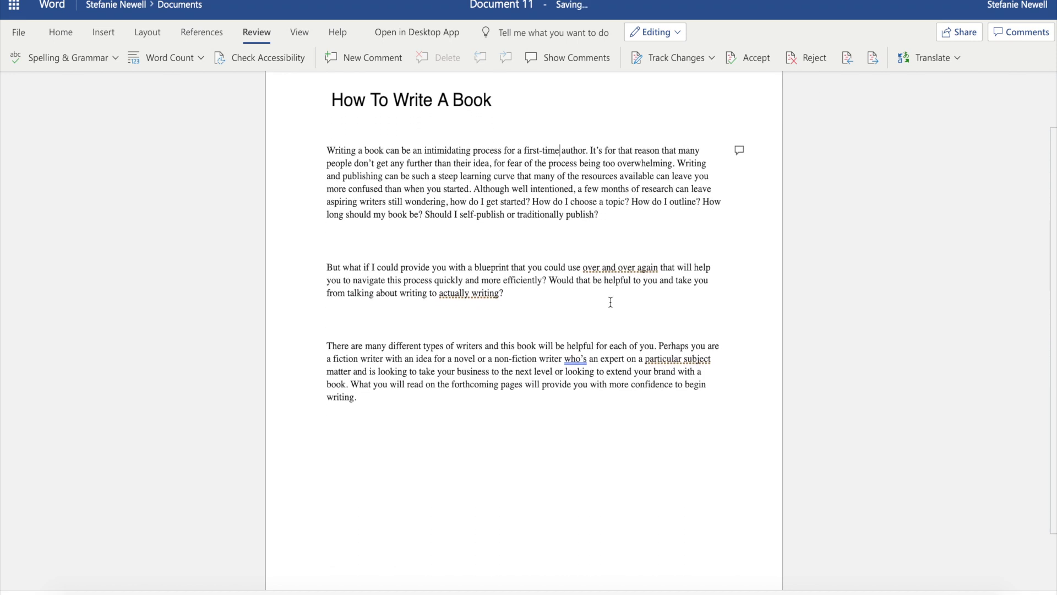
pyautogui.click(77, 60)
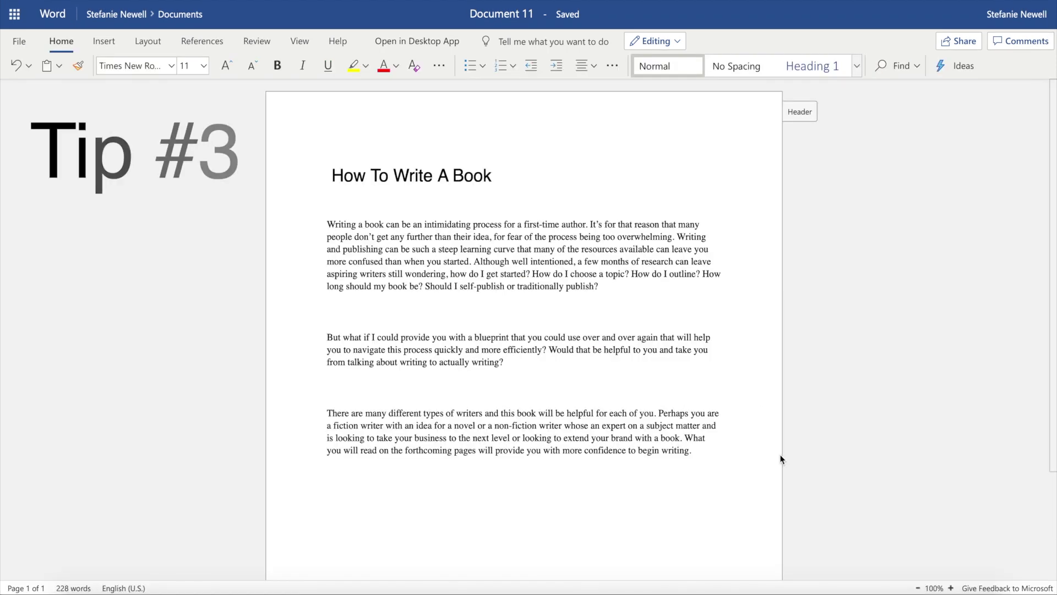
# Switch to Reviewing mode and replace 'an' with 'a very' before 'intimidating' as a tracked change
pyautogui.click(663, 42)
pyautogui.click(672, 93)
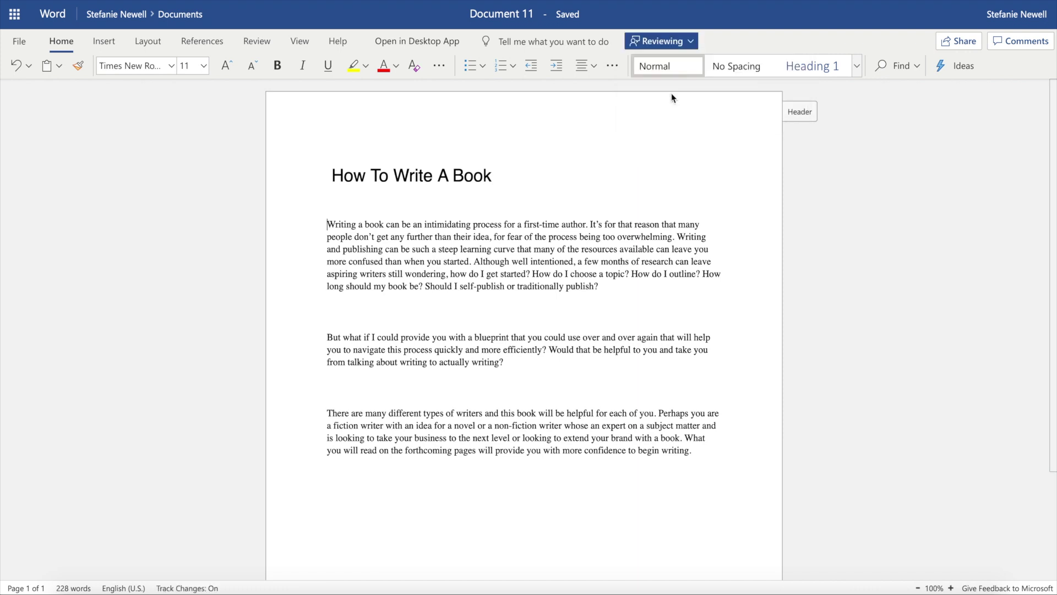
pyautogui.doubleClick(421, 224)
pyautogui.write('a v')
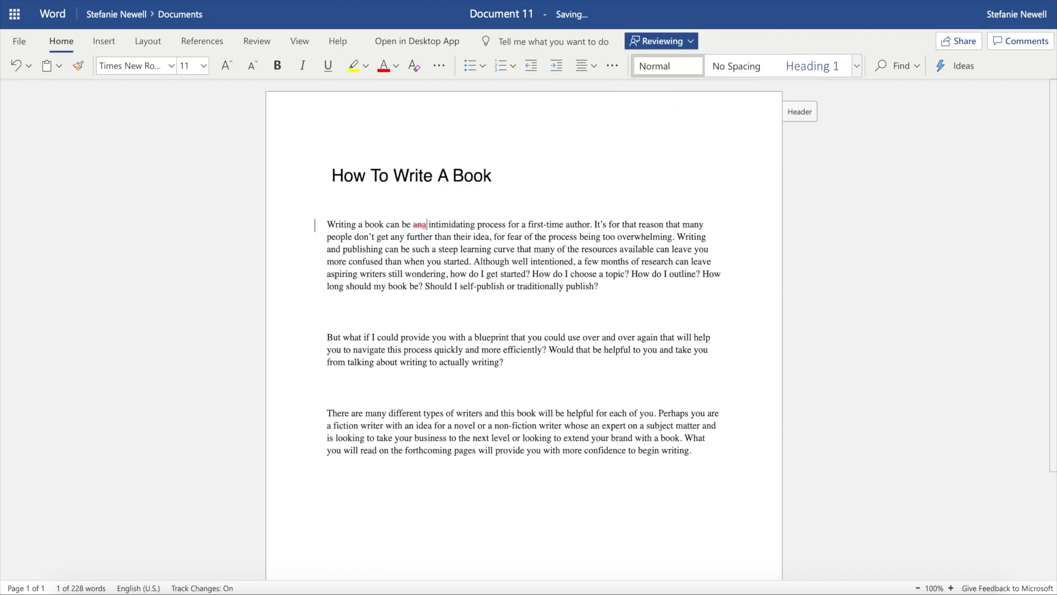
pyautogui.write('ery')
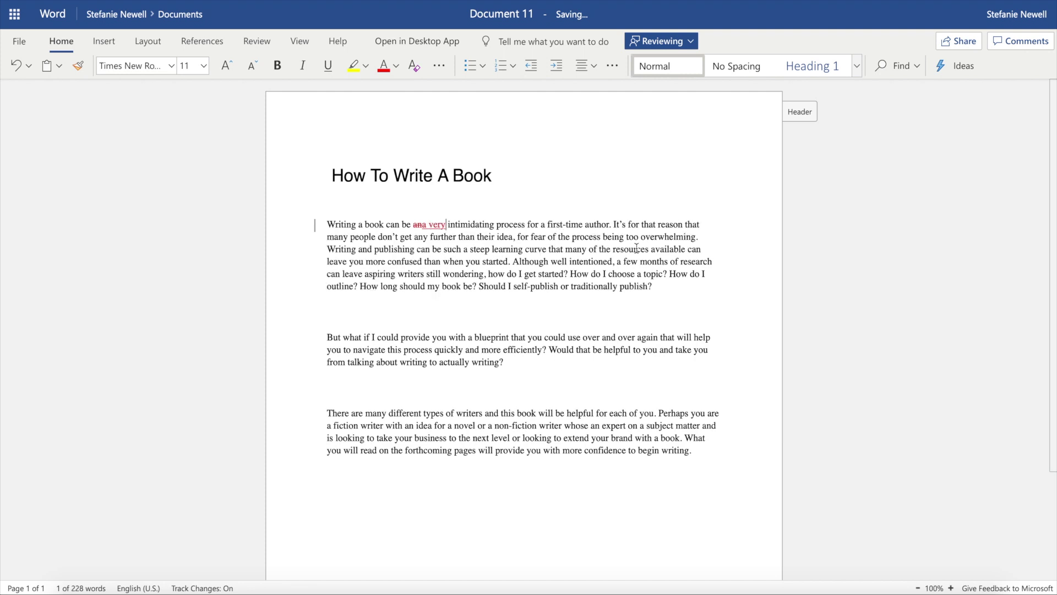
# Post a comment on 'very': 'Writing a book can be a very intimidating process for a first-time author.'
pyautogui.click(1006, 47)
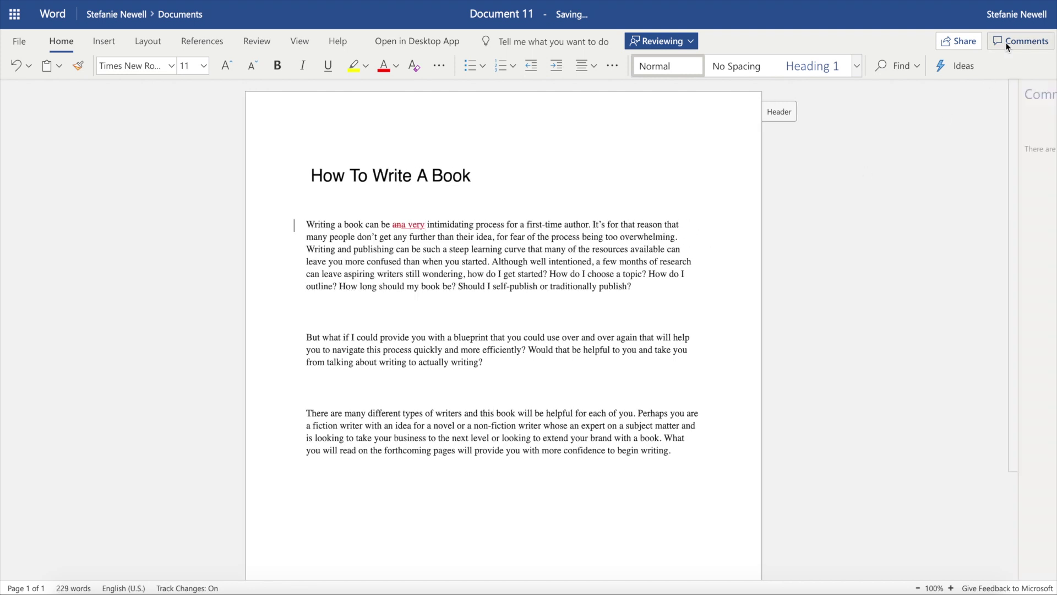
pyautogui.click(1020, 118)
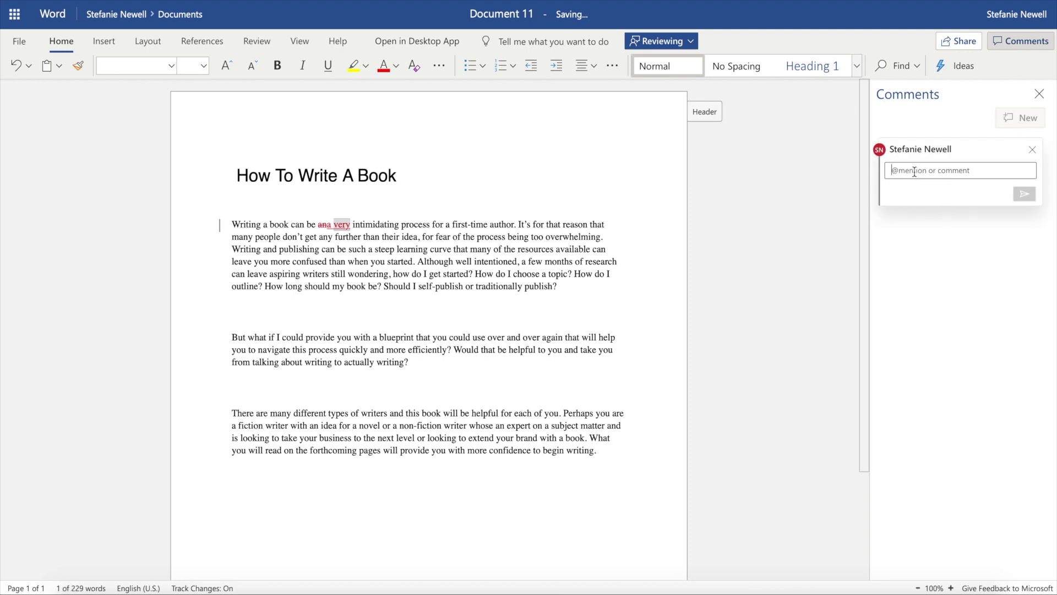
pyautogui.write('Writing a b')
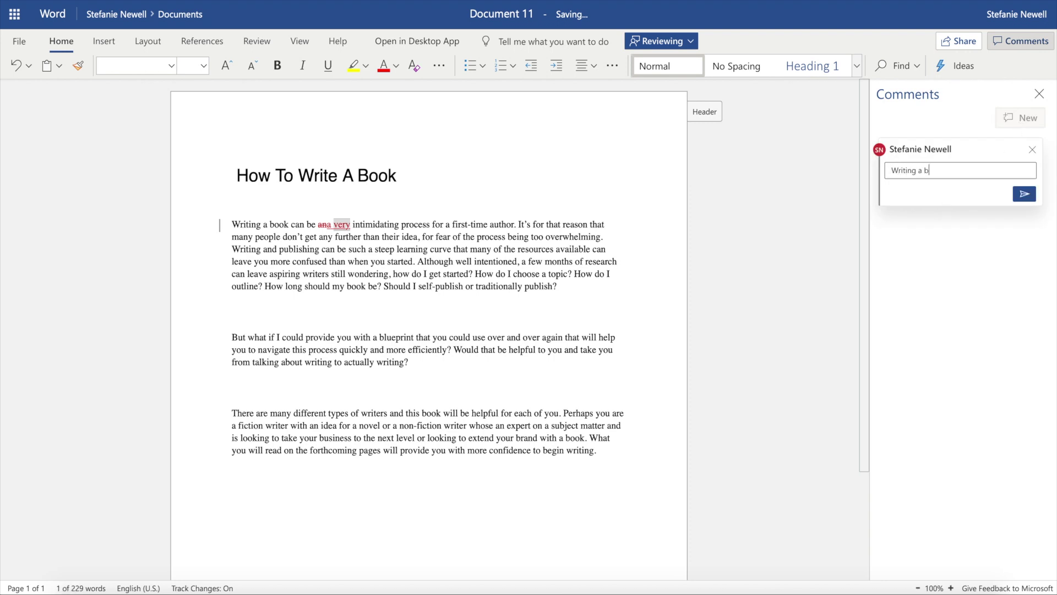
pyautogui.write('ook can be a very intimidating pr')
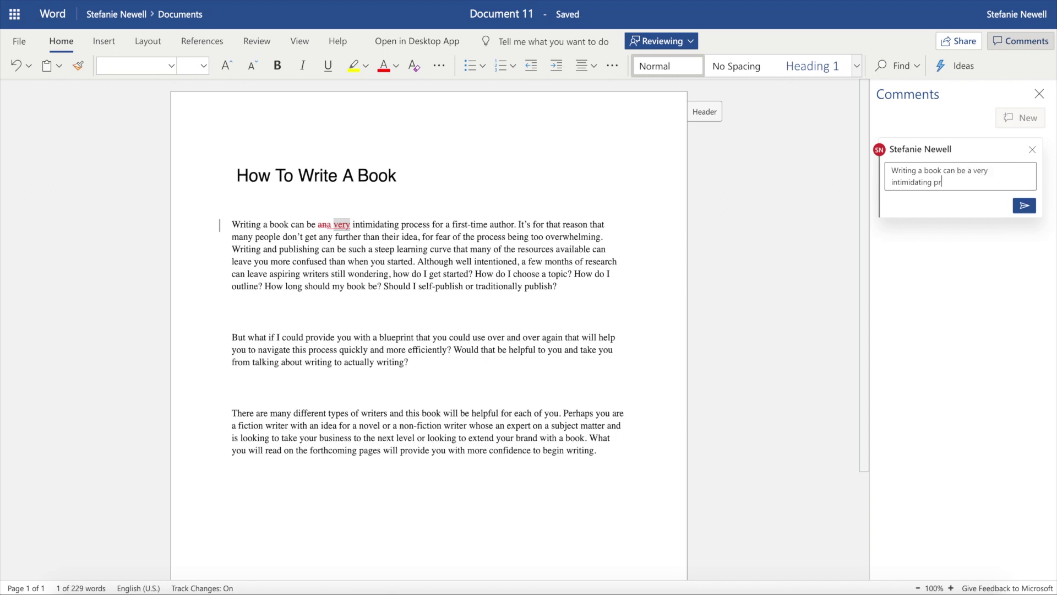
pyautogui.write('ocess for a first-time author')
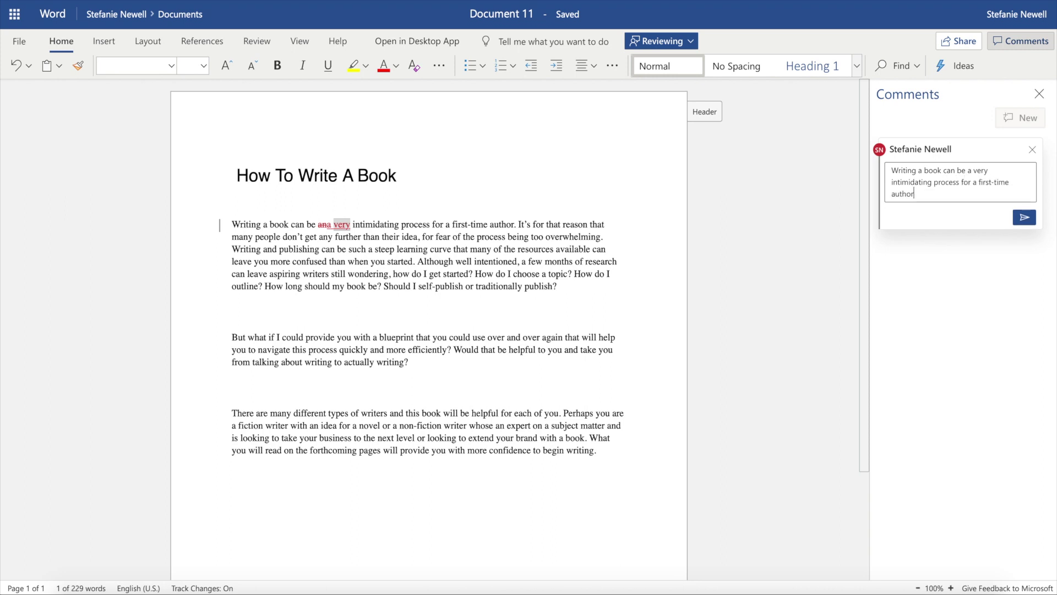
pyautogui.write('.')
pyautogui.click(1024, 217)
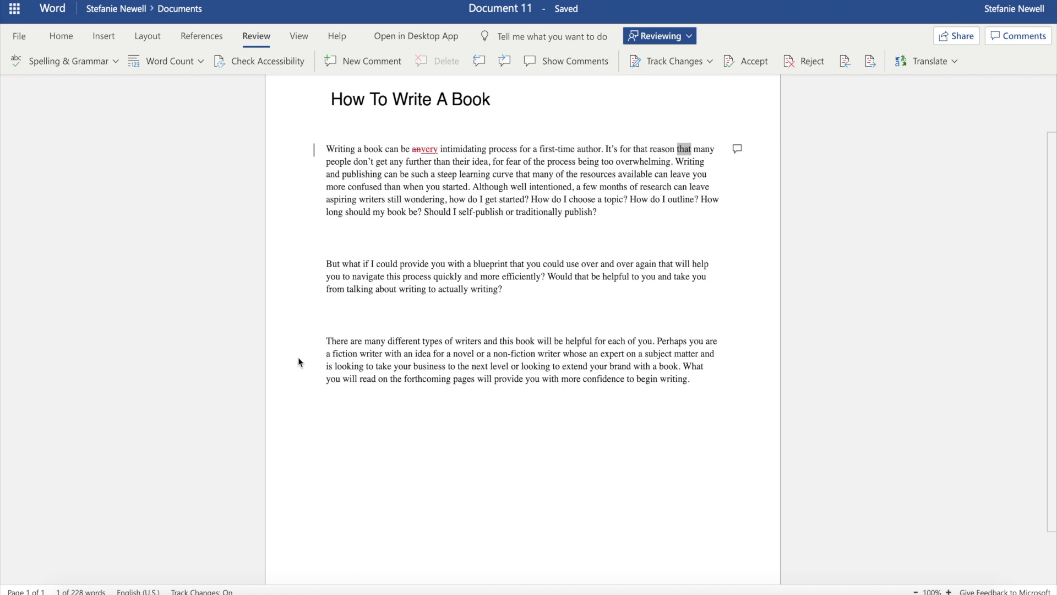
pyautogui.click(62, 37)
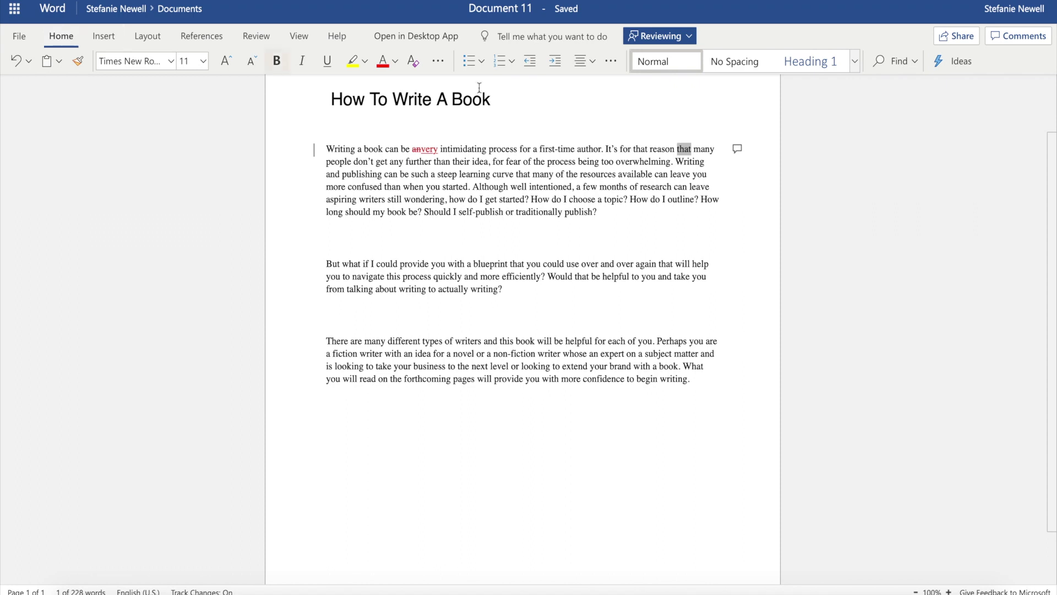
# In Ideas, review the Vocabulary and Formality (contractions) suggestions, returning to the category list
pyautogui.click(953, 62)
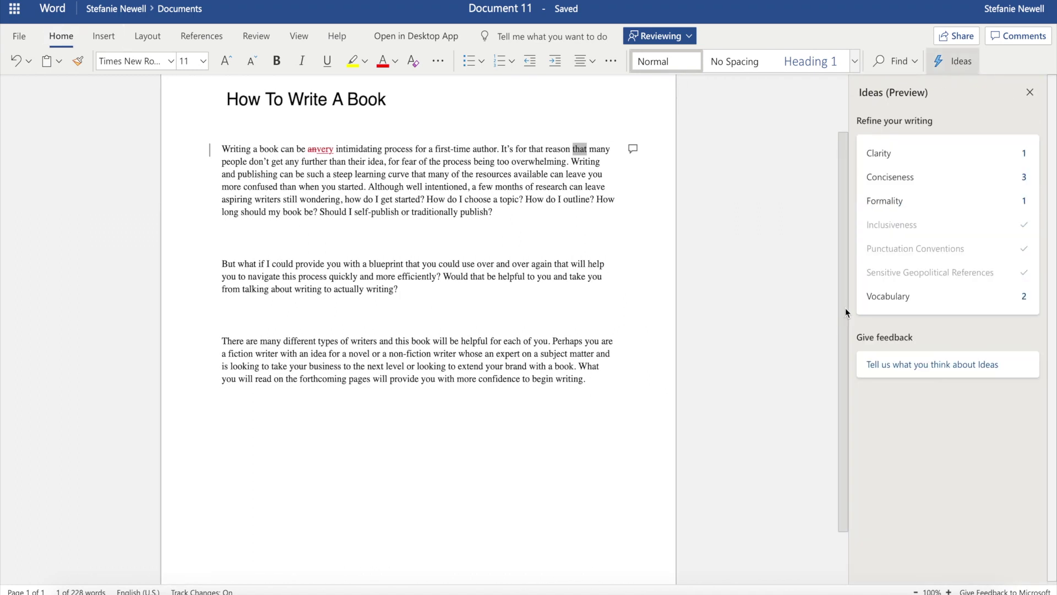
pyautogui.click(887, 303)
pyautogui.scroll(-1, 823, 356)
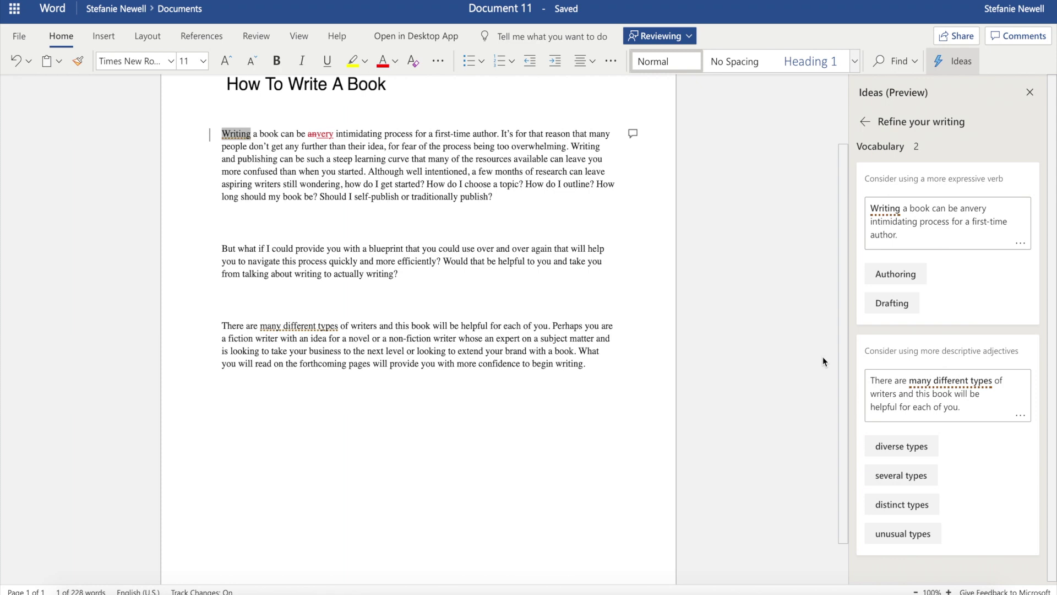
pyautogui.scroll(-1, 949, 394)
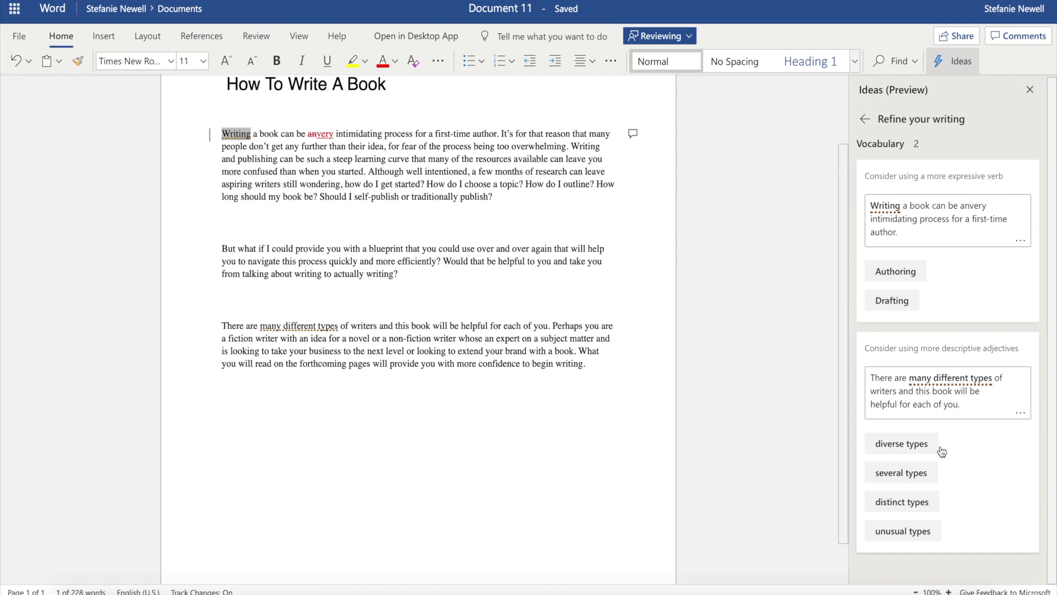
pyautogui.click(865, 119)
pyautogui.click(1025, 208)
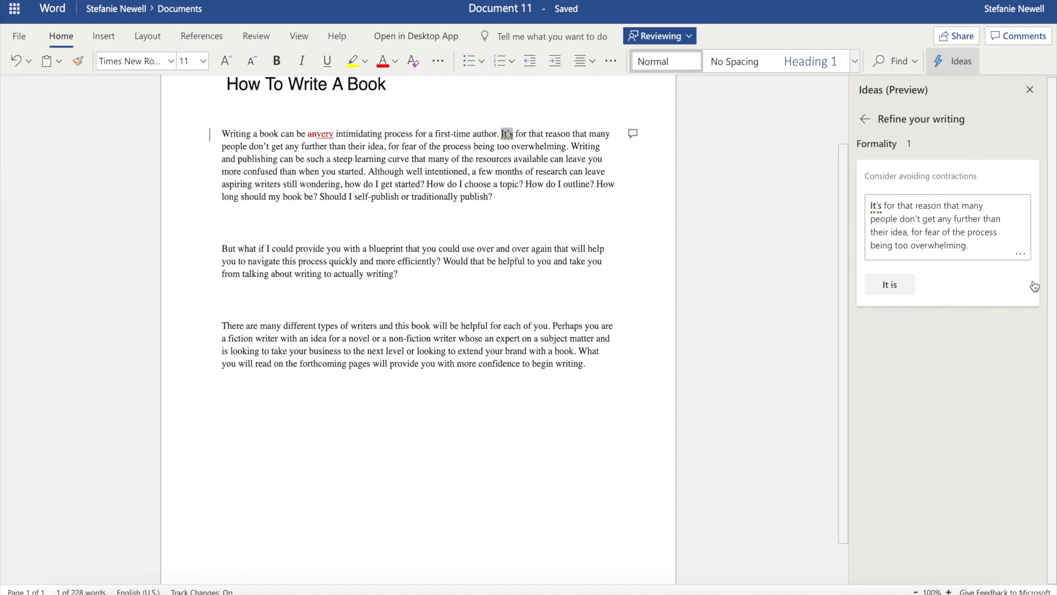
pyautogui.click(867, 126)
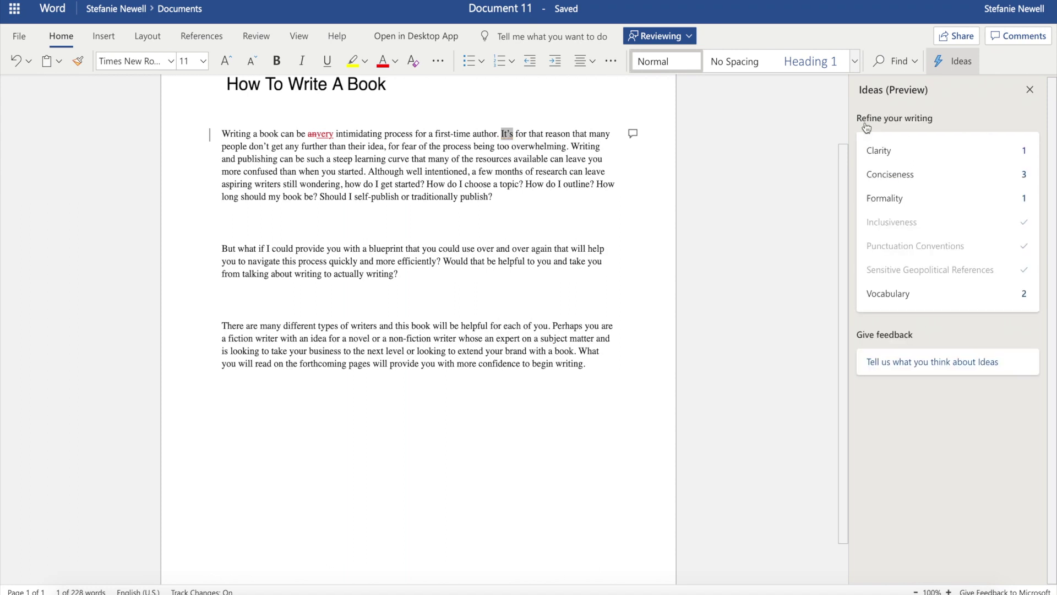
pyautogui.click(908, 182)
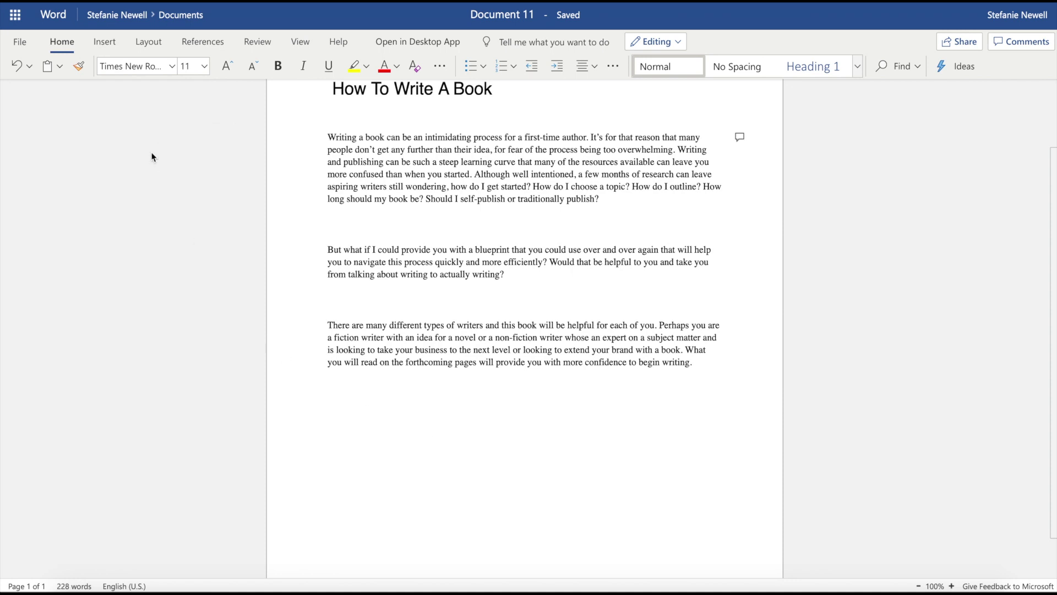
pyautogui.click(106, 45)
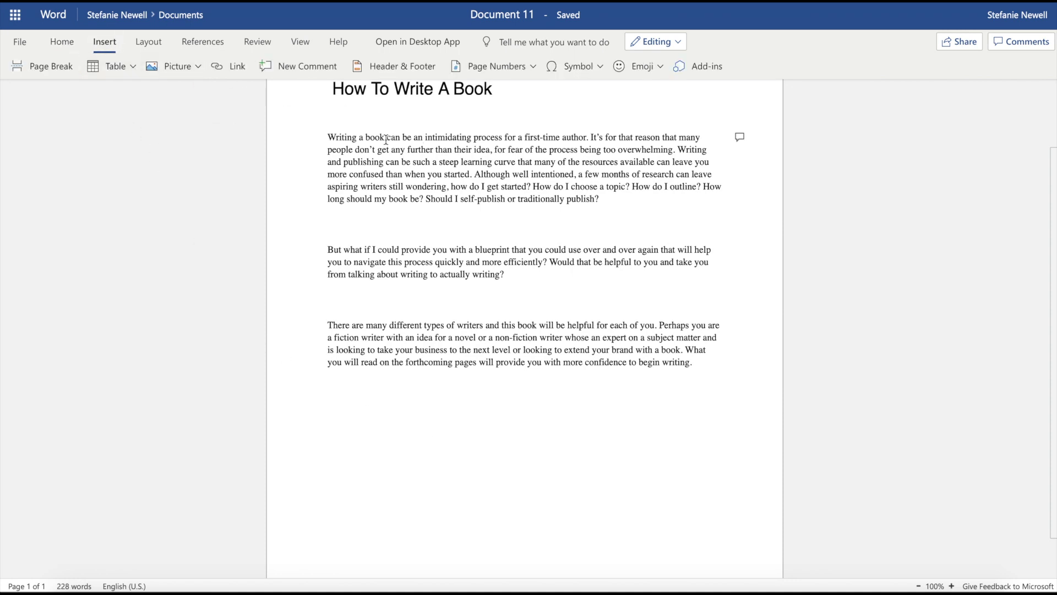
pyautogui.moveTo(386, 139); pyautogui.dragTo(343, 142)
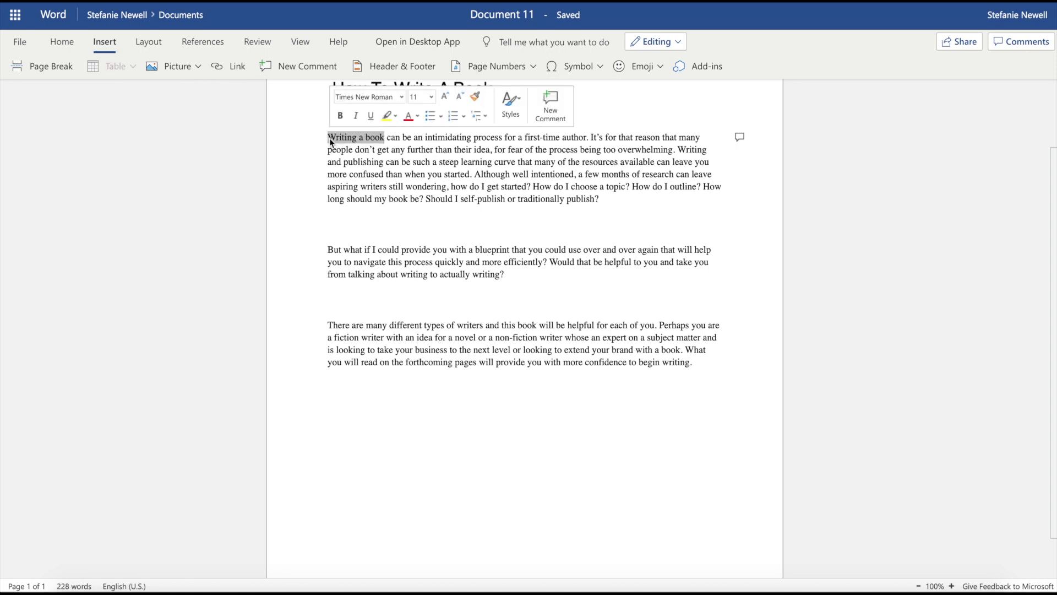
pyautogui.click(215, 66)
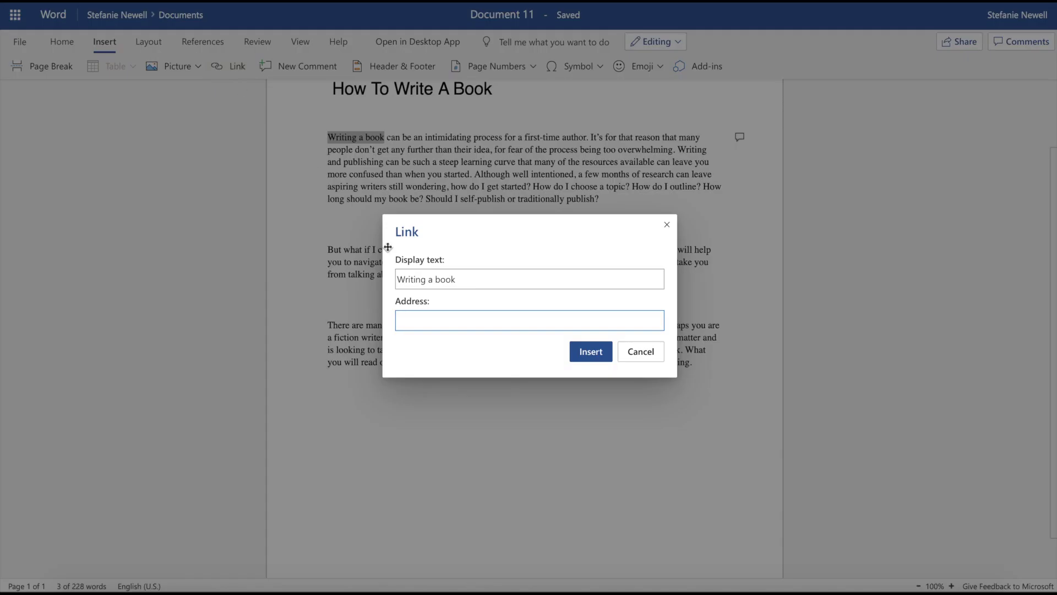
pyautogui.write('http://howtowriteabookt')
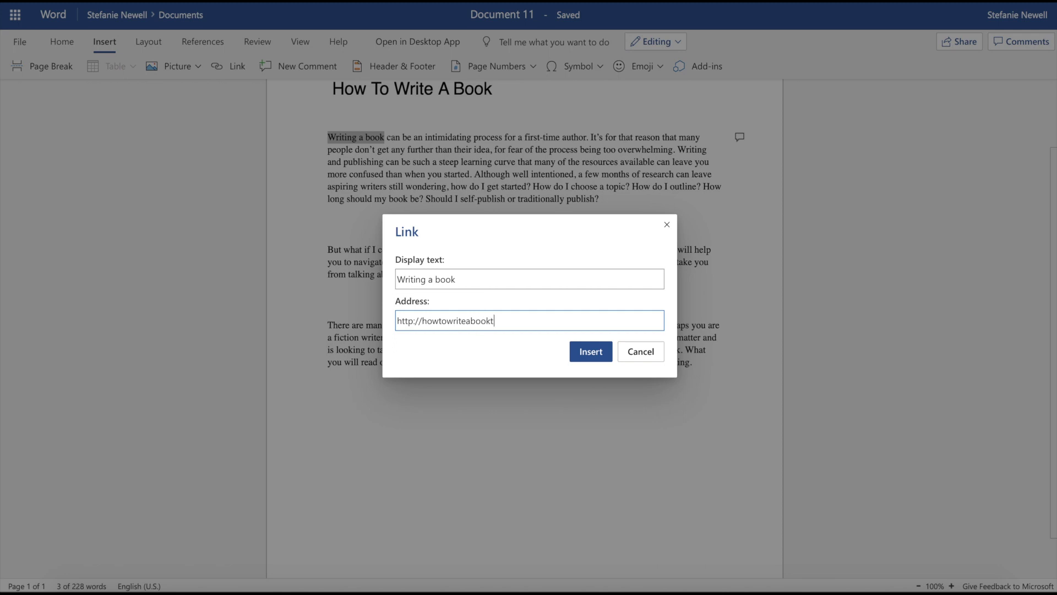
pyautogui.write('hatsells.com')
# Insert the link on 'Writing a book' and Command+click it to open the page in a background tab
pyautogui.click(585, 351)
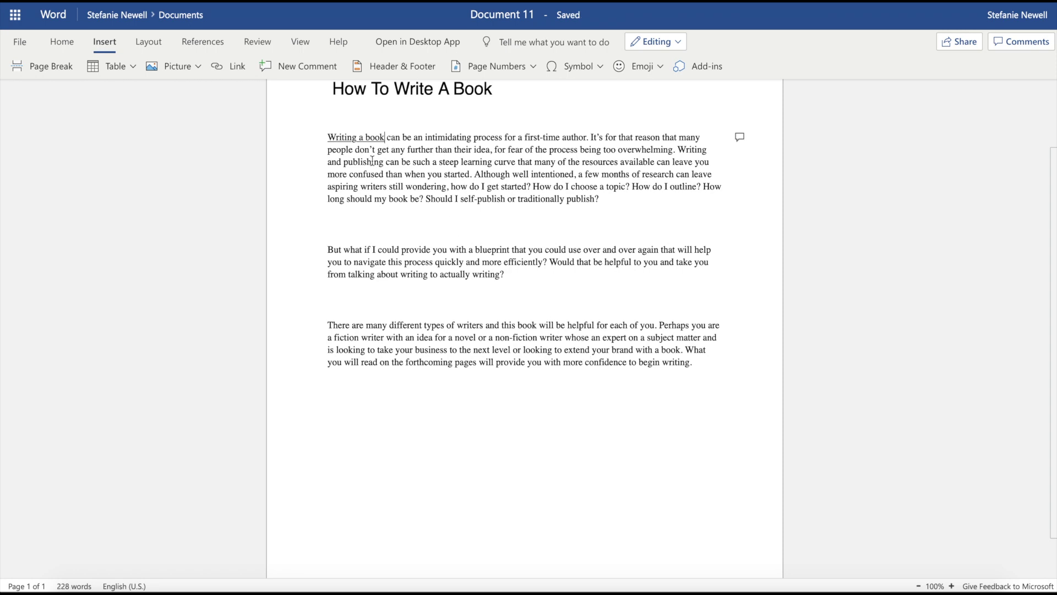
pyautogui.moveTo(361, 139)
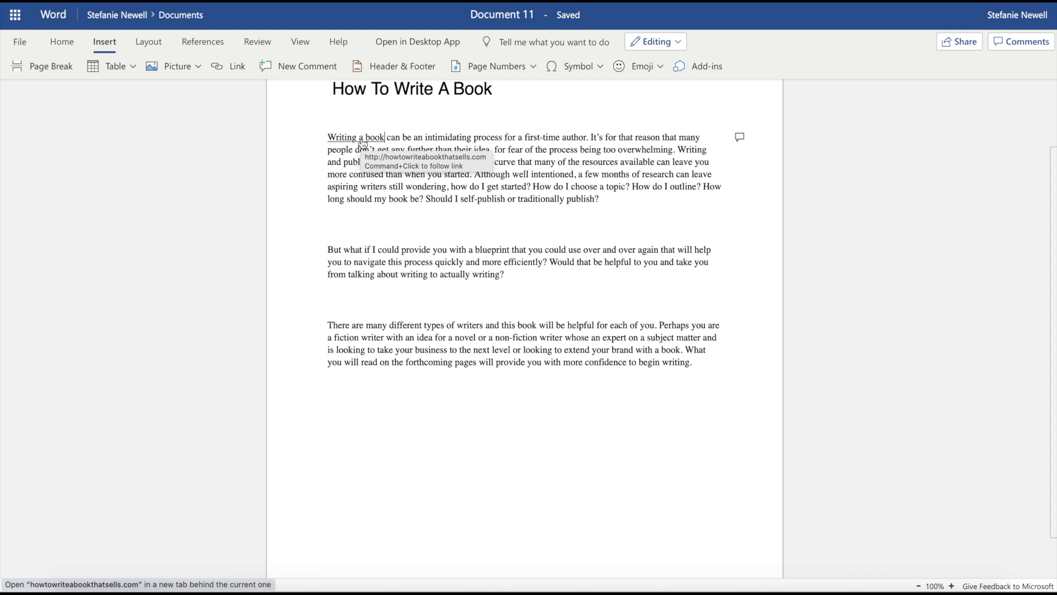
pyautogui.keyDown('super'); pyautogui.click(361, 138); pyautogui.keyUp('super')
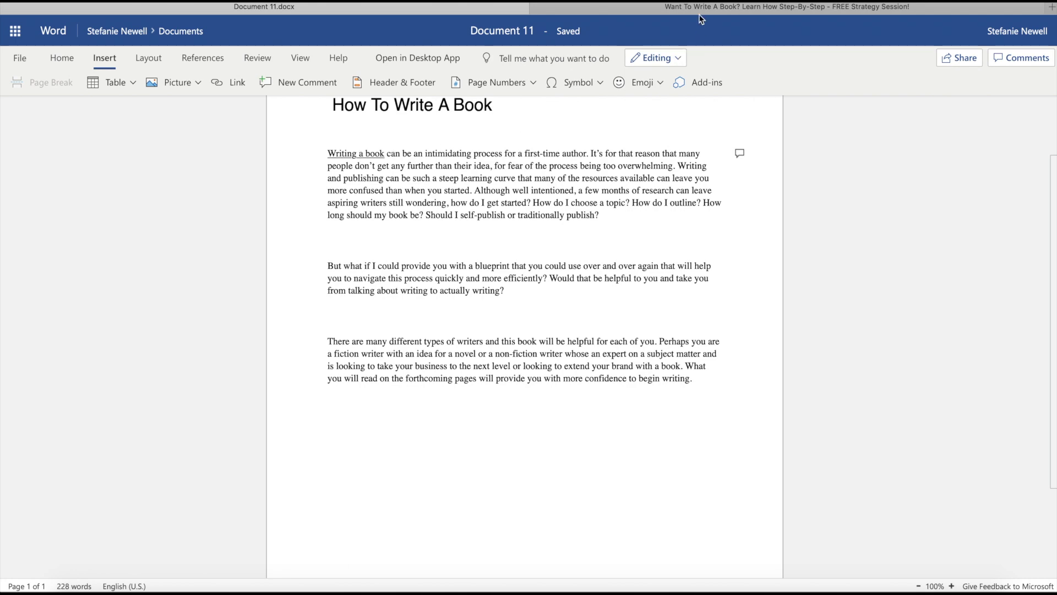
# Switch to the 'Want To Write A Book?' browser page and scroll to its program details section
pyautogui.click(701, 10)
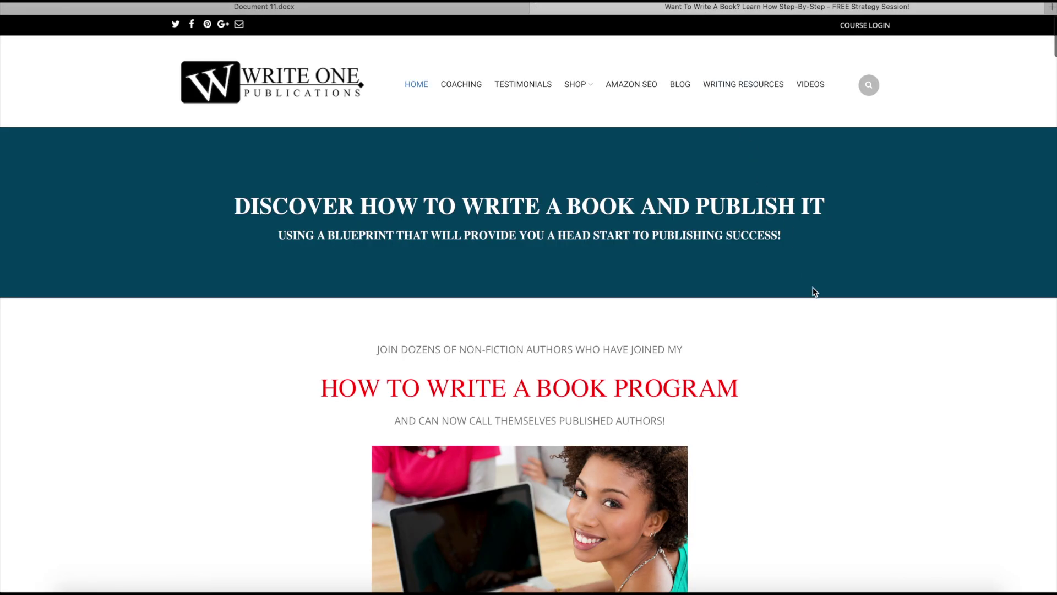
pyautogui.scroll(-5, 815, 292)
pyautogui.scroll(-5, 814, 292)
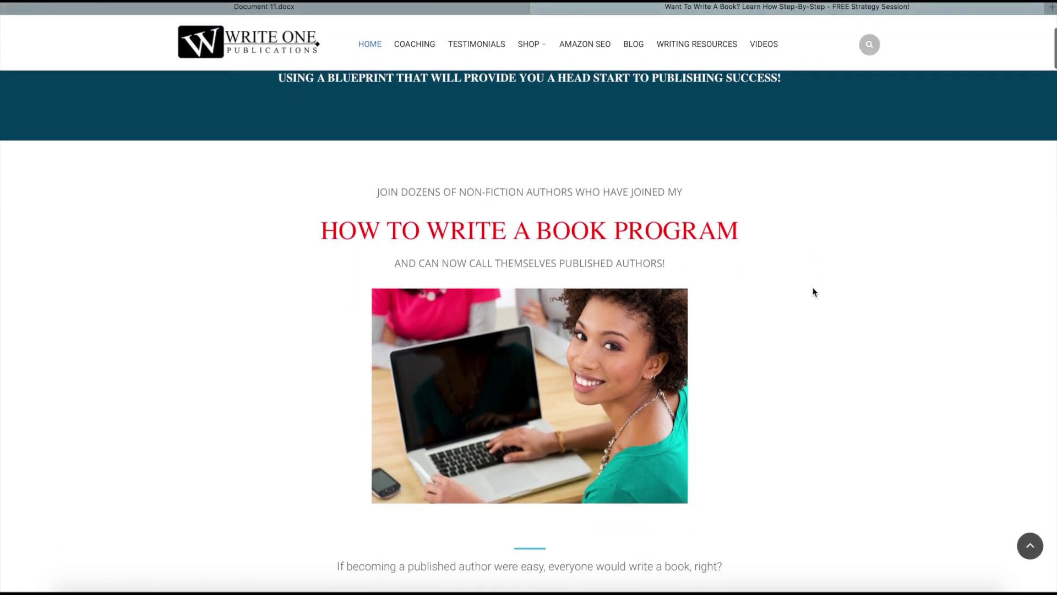
pyautogui.scroll(-5, 814, 292)
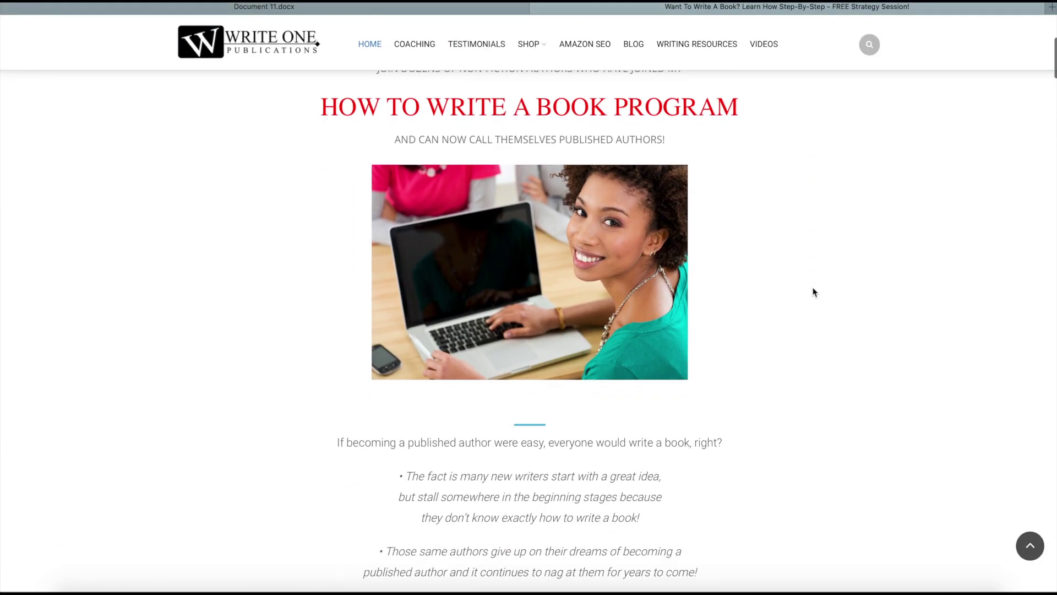
pyautogui.scroll(-4, 814, 292)
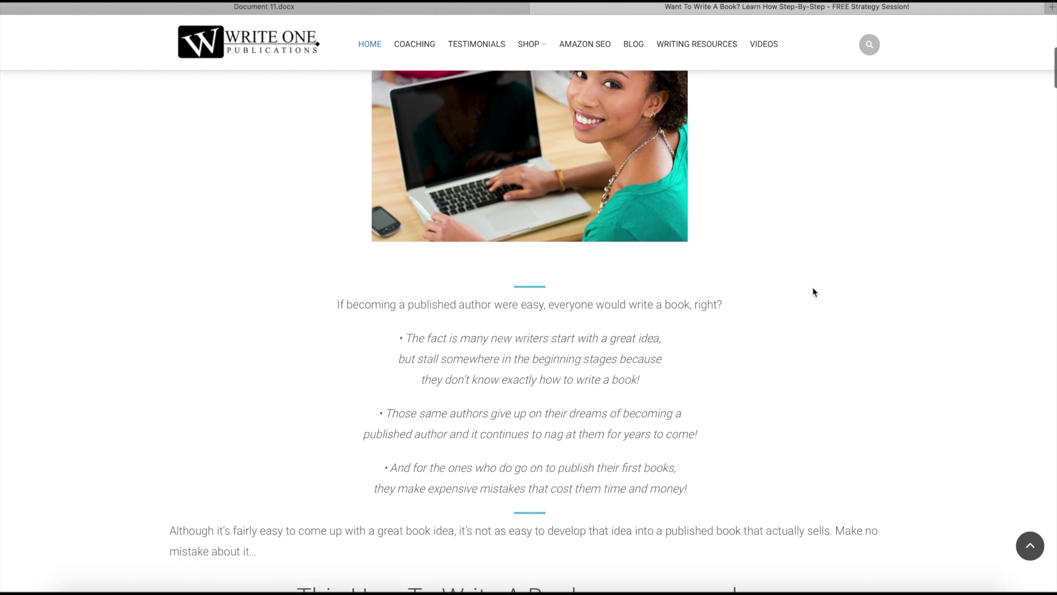
pyautogui.scroll(-4, 814, 292)
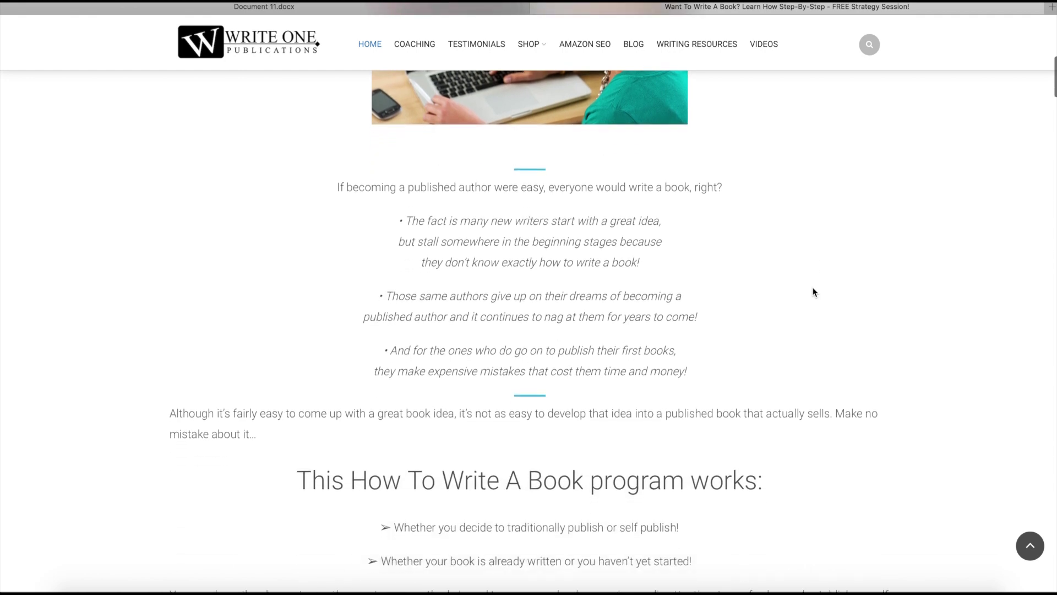